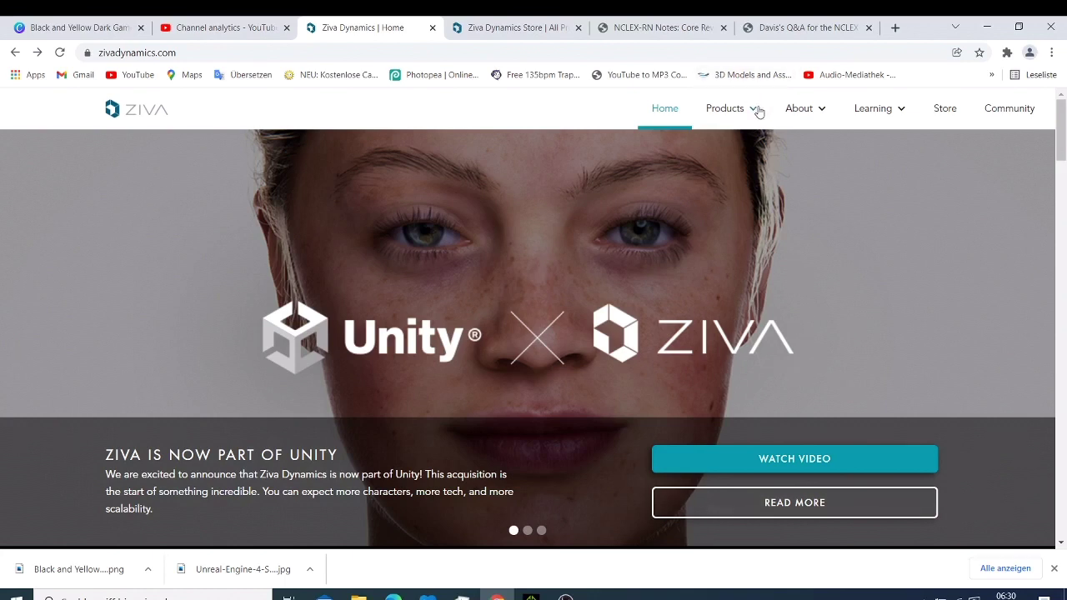
# Open the ZRT Face Trainer product page and its early-access waiting-list form.
pyautogui.moveTo(757, 111)
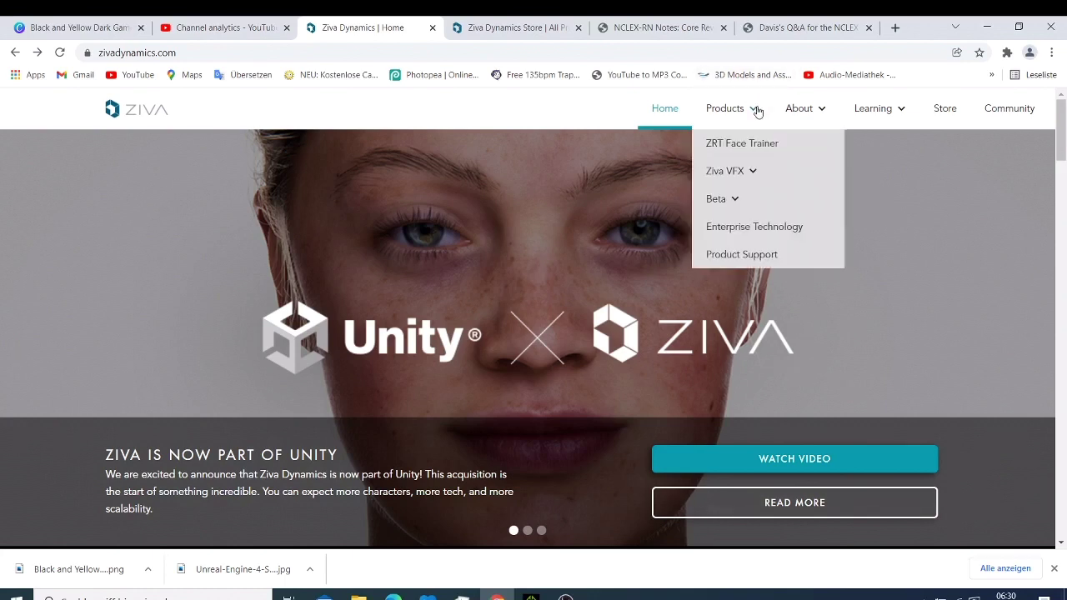
pyautogui.click(737, 150)
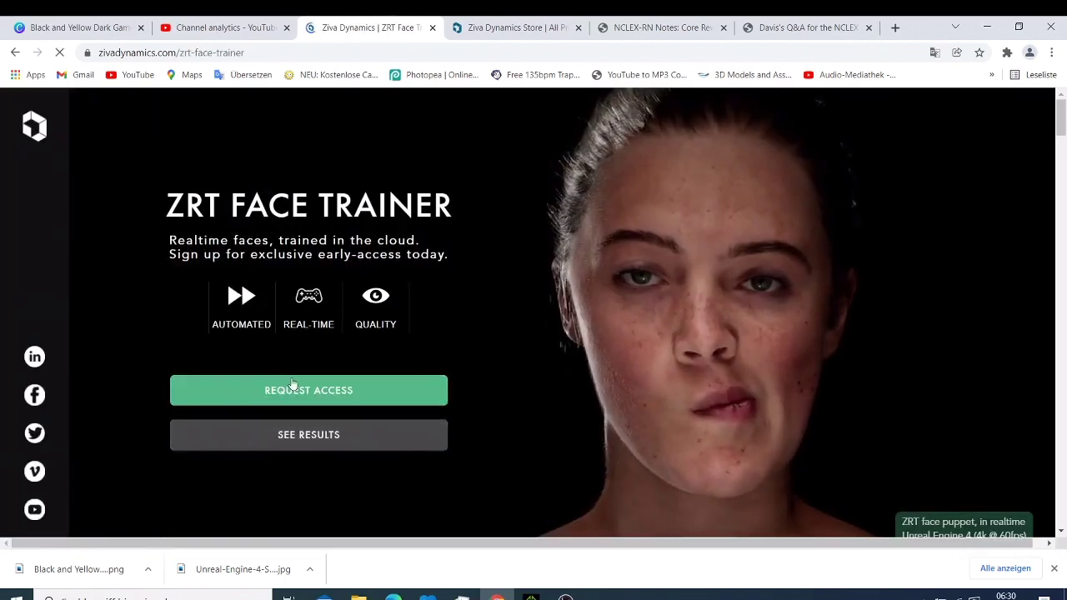
pyautogui.click(296, 386)
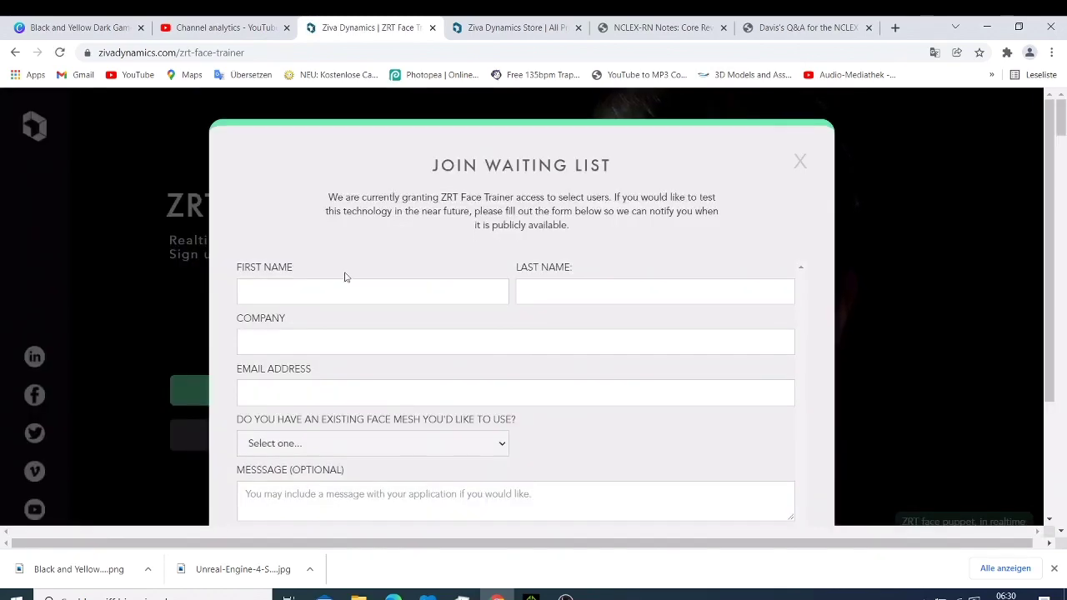
# Scroll through the waiting-list form, close it, and switch to the Ziva Store tab.
pyautogui.scroll(-2, 346, 277)
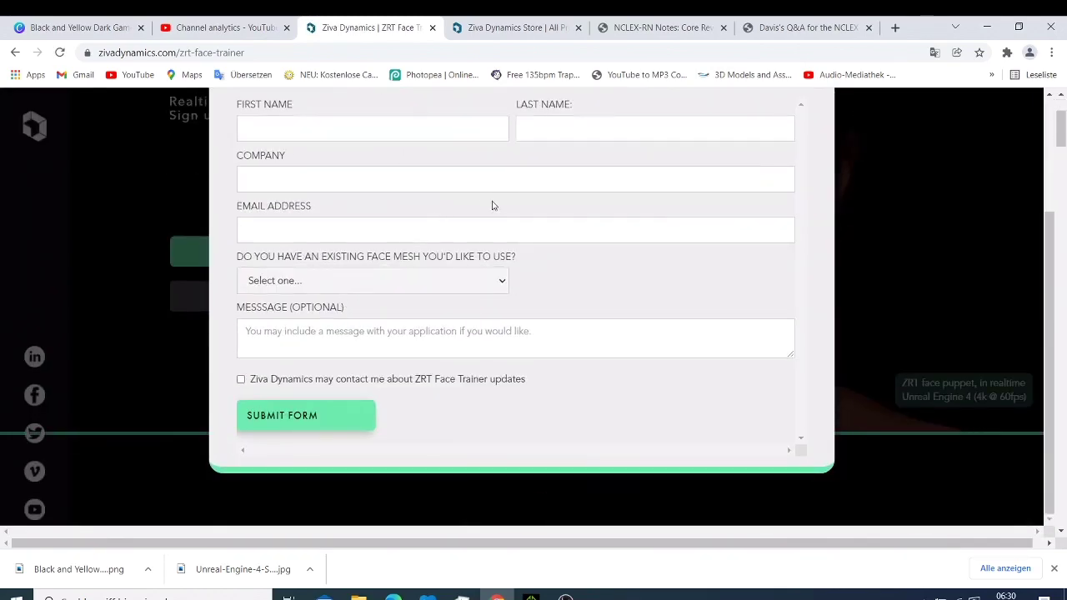
pyautogui.scroll(2, 642, 258)
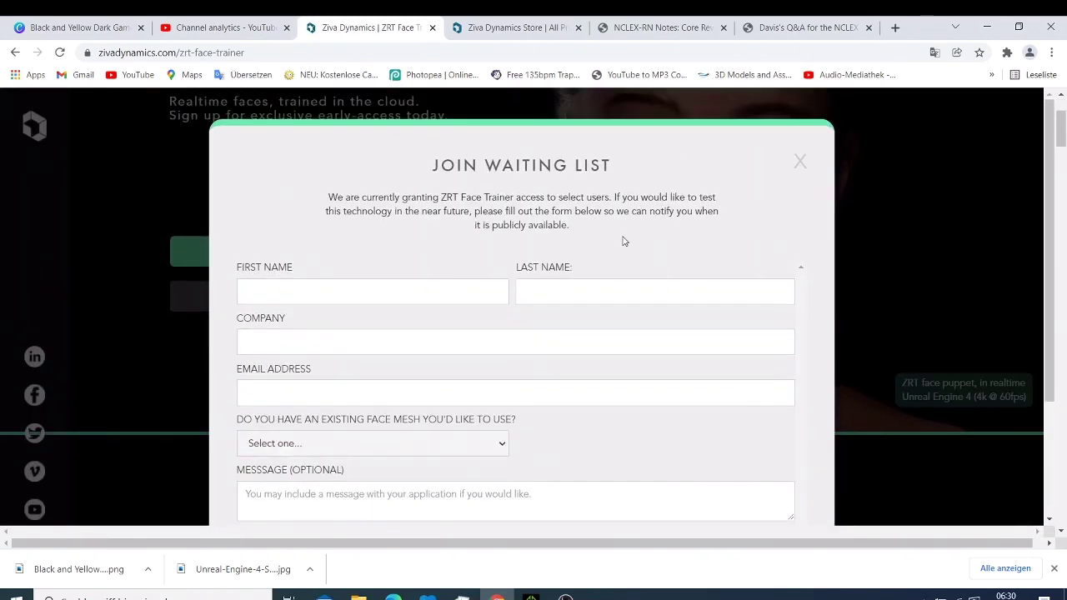
pyautogui.click(800, 161)
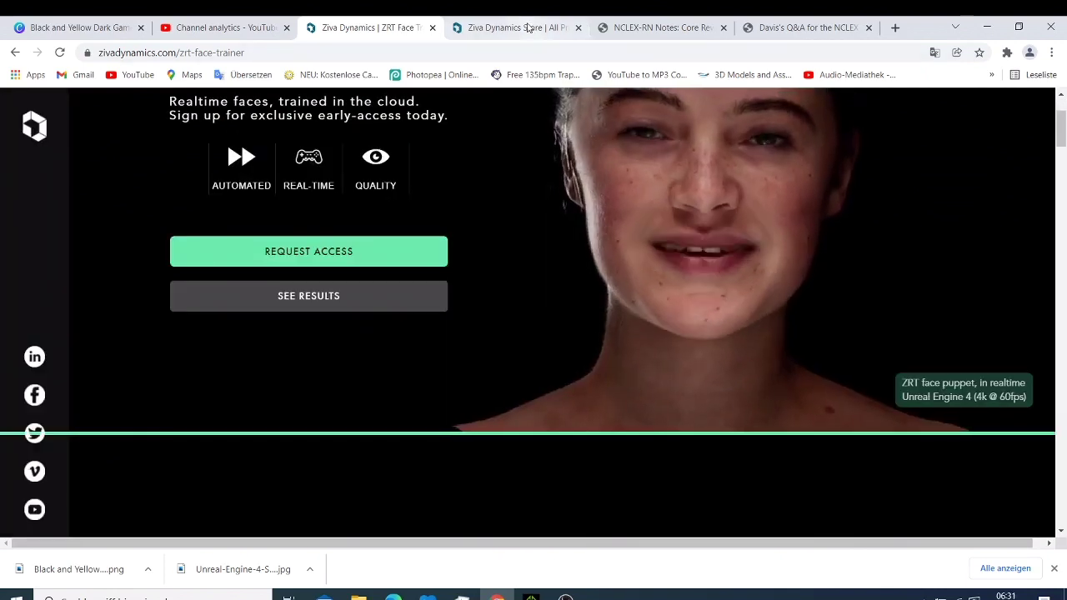
pyautogui.click(526, 29)
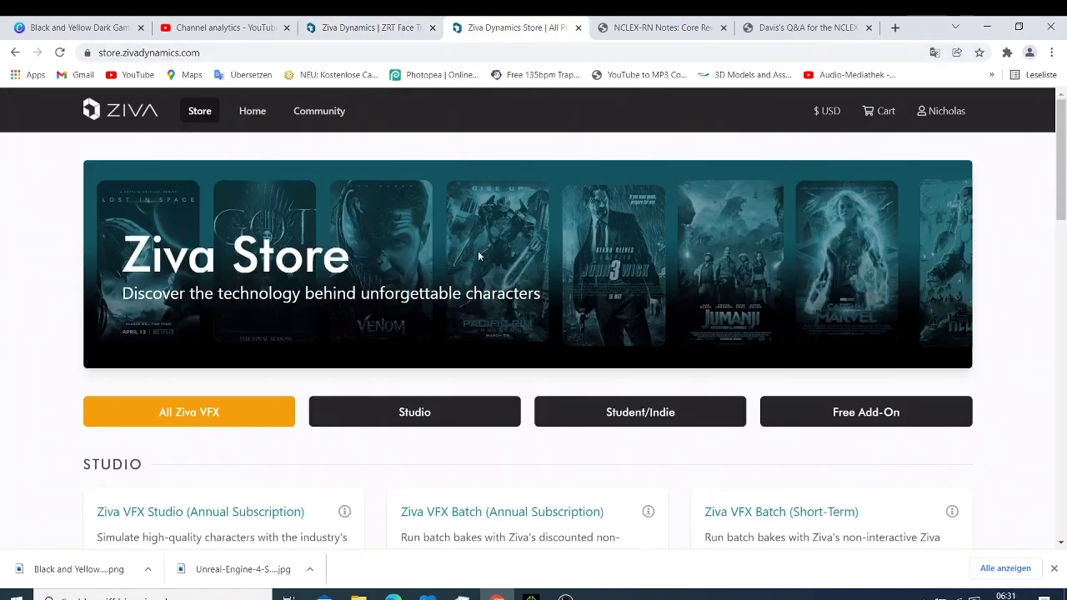
# Open the Licenses page from the account menu at the top right.
pyautogui.click(949, 111)
pyautogui.click(949, 194)
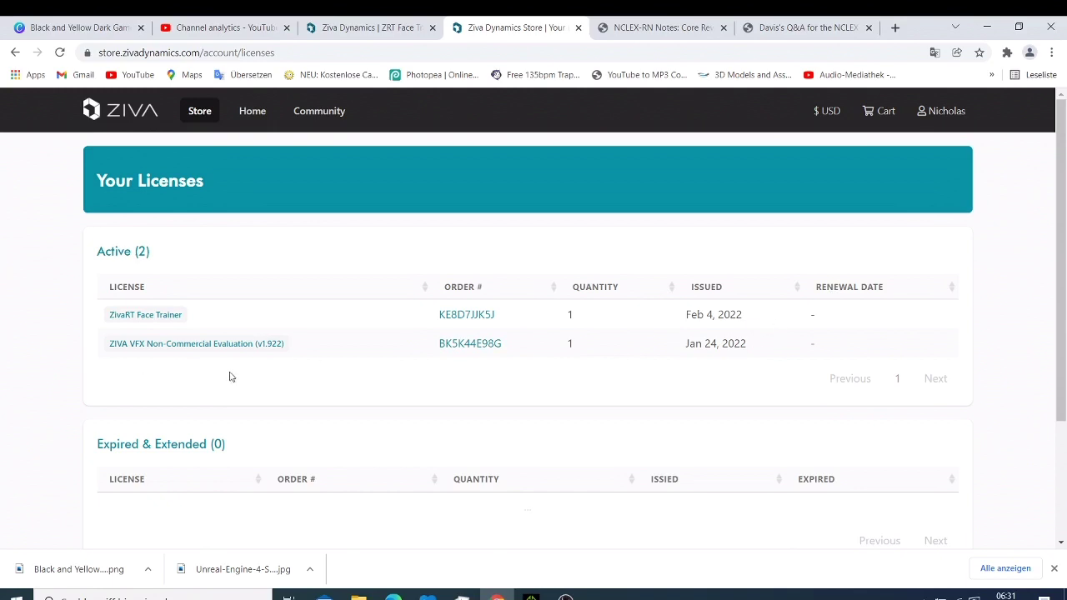
# Open the ZivaRT Face Trainer license and review uploads rock2.Fbx, ziva1.fbx (failed) and ziva.fbx (trained).
pyautogui.click(141, 318)
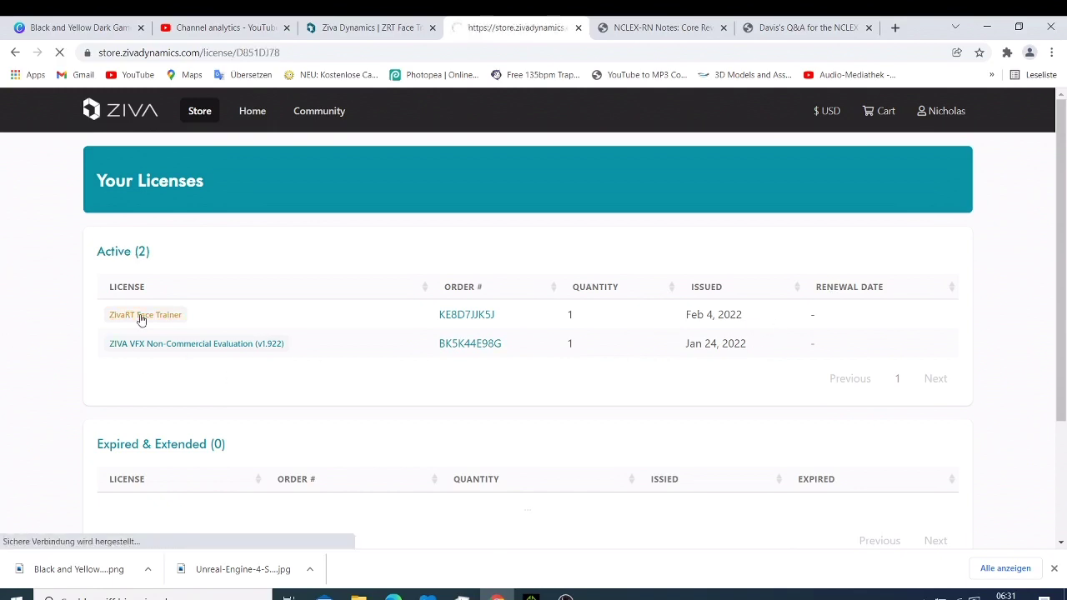
pyautogui.scroll(-3, 159, 342)
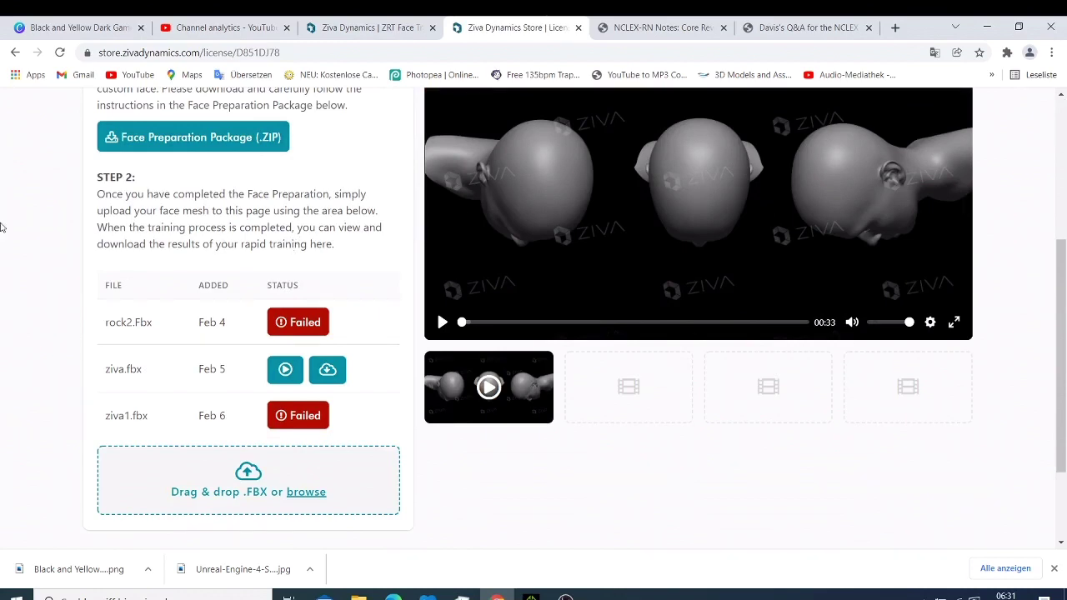
pyautogui.scroll(2, 150, 187)
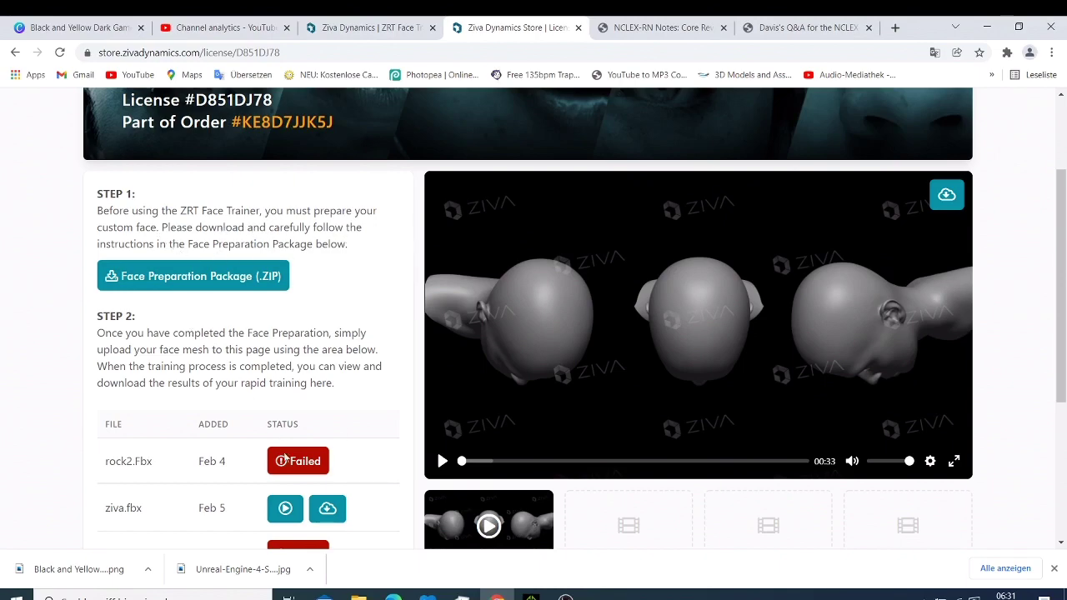
# Browse Downloads > face_preparation_package > ZRT Face Preparation Package and select the instructions PDF.
pyautogui.click(358, 597)
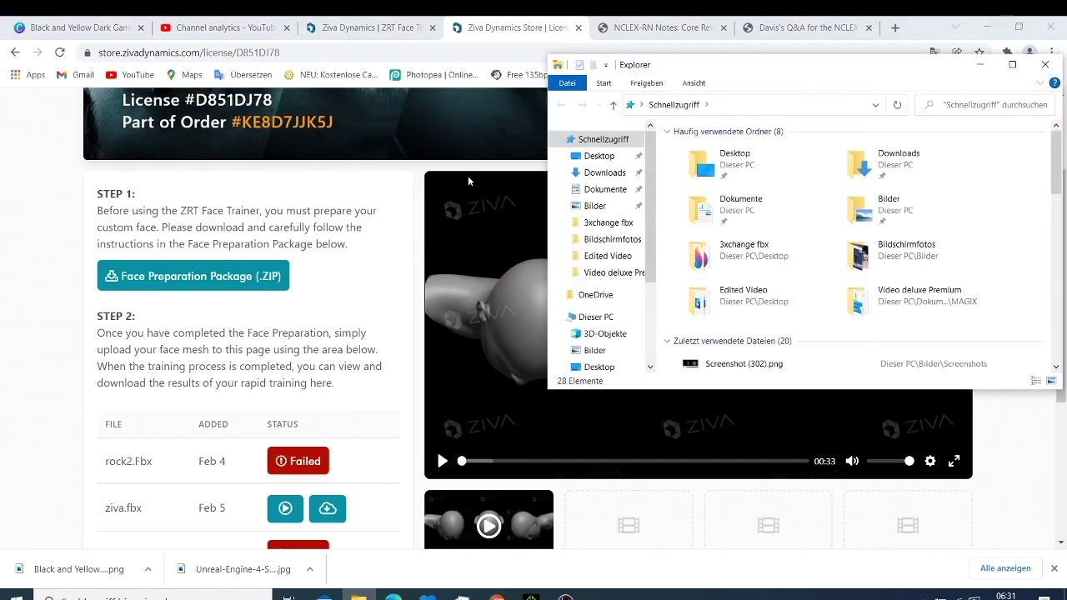
pyautogui.click(605, 173)
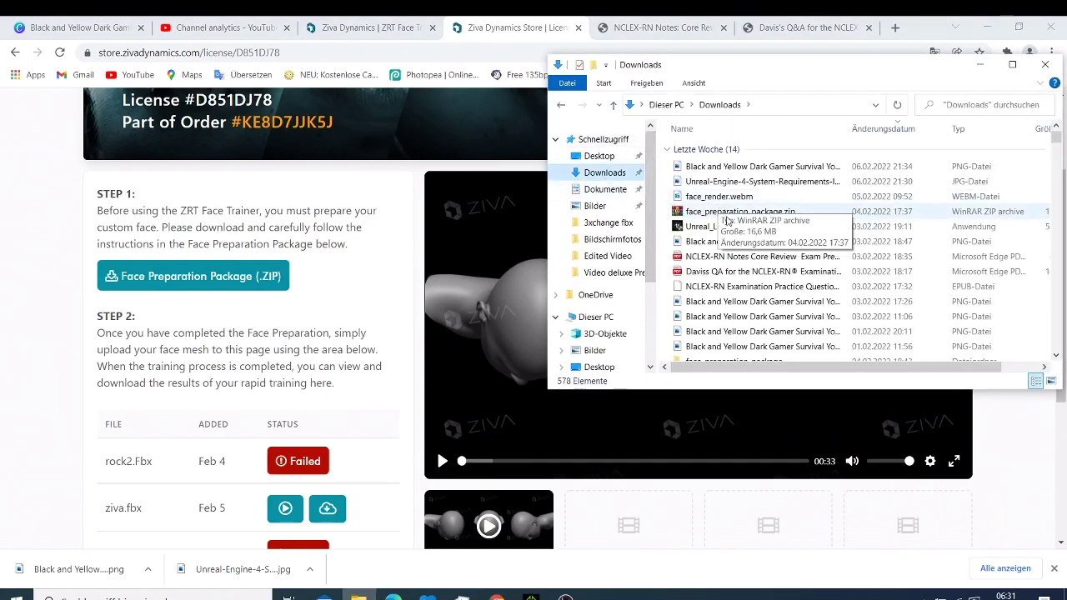
pyautogui.scroll(-2, 713, 250)
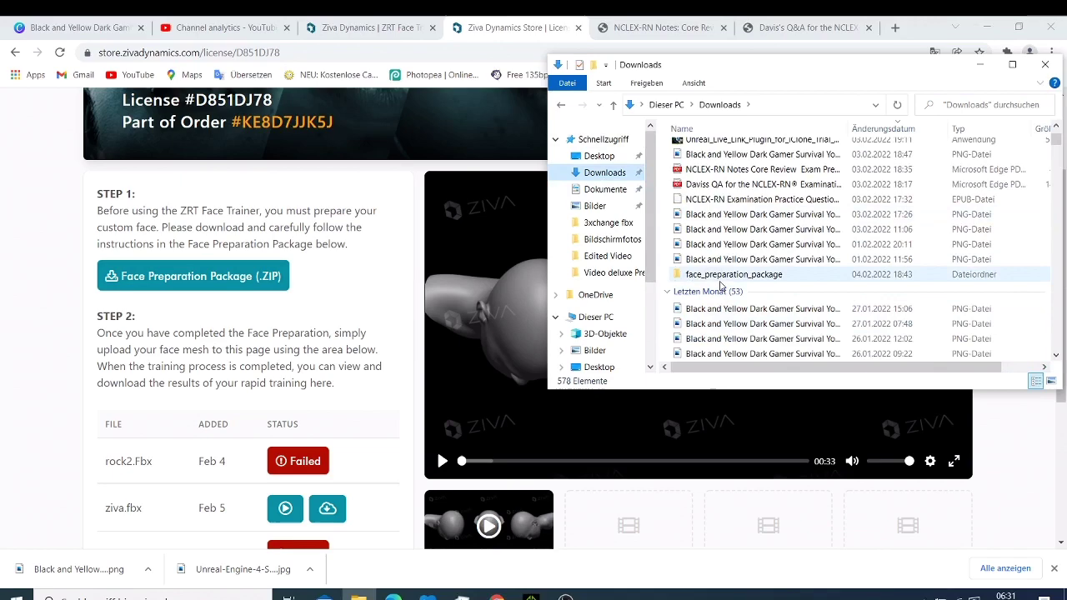
pyautogui.doubleClick(714, 275)
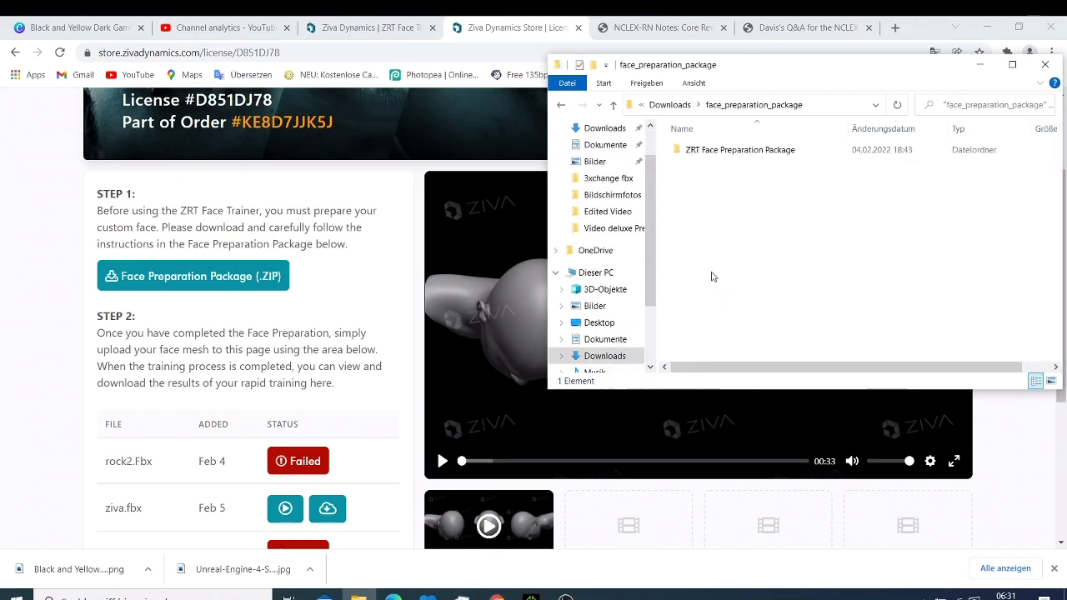
pyautogui.doubleClick(692, 150)
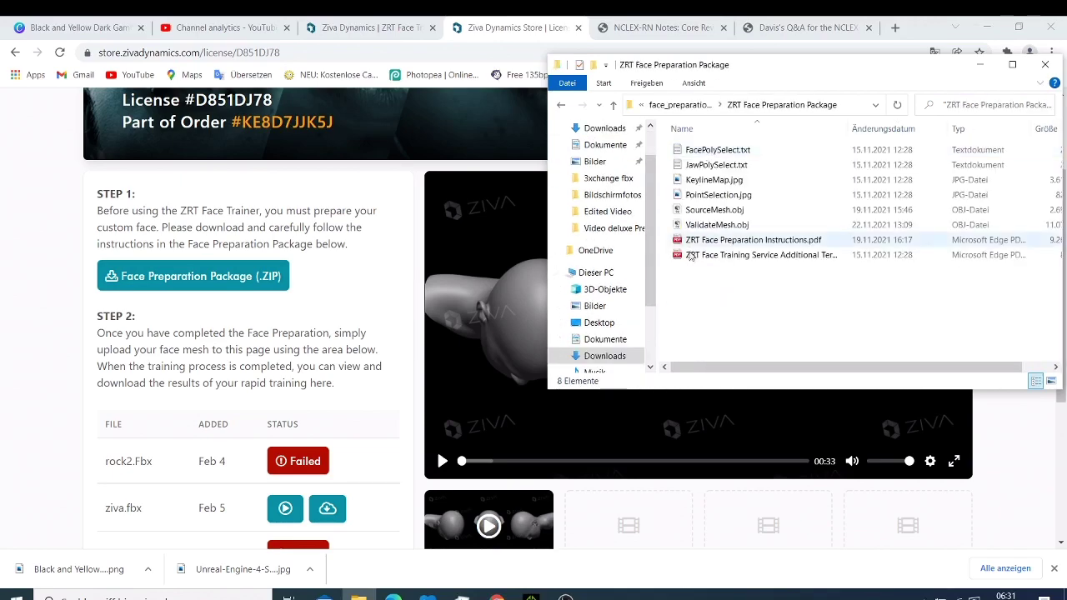
pyautogui.click(746, 240)
# Read the Process Overview in ZRT Face Preparation Instructions.pdf, then minimize Edge and scroll the store uploads.
pyautogui.doubleClick(746, 240)
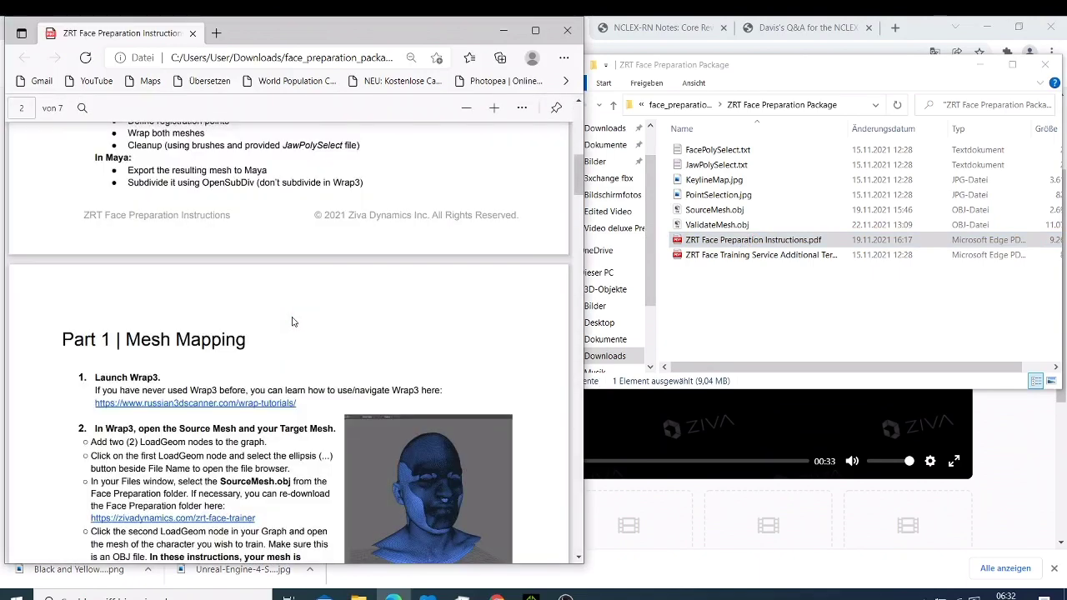
pyautogui.scroll(10, 386, 348)
pyautogui.scroll(-5, 487, 339)
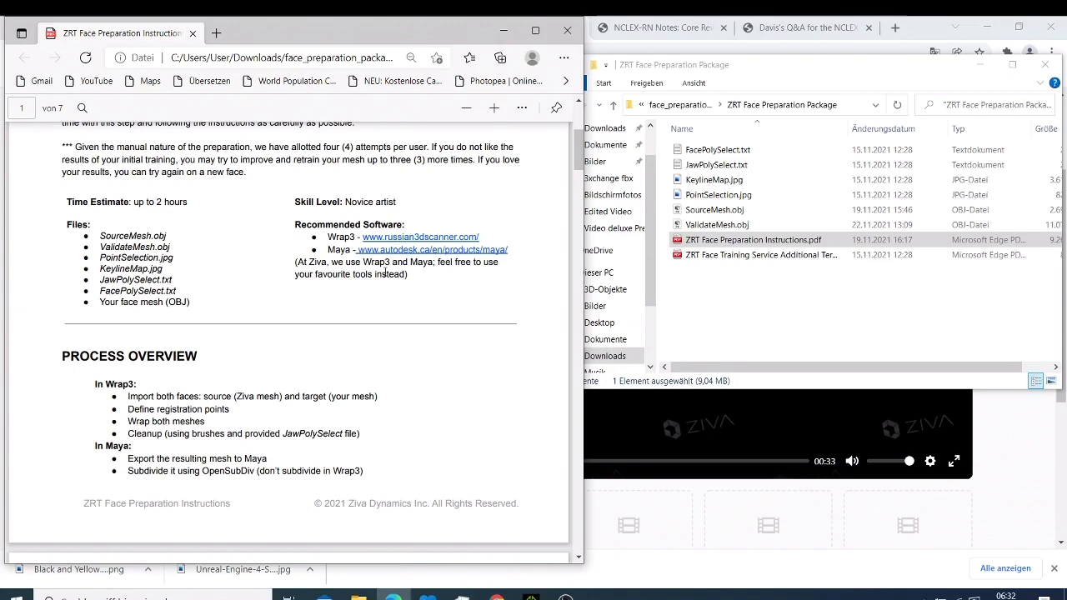
pyautogui.click(503, 30)
pyautogui.scroll(-3, 229, 279)
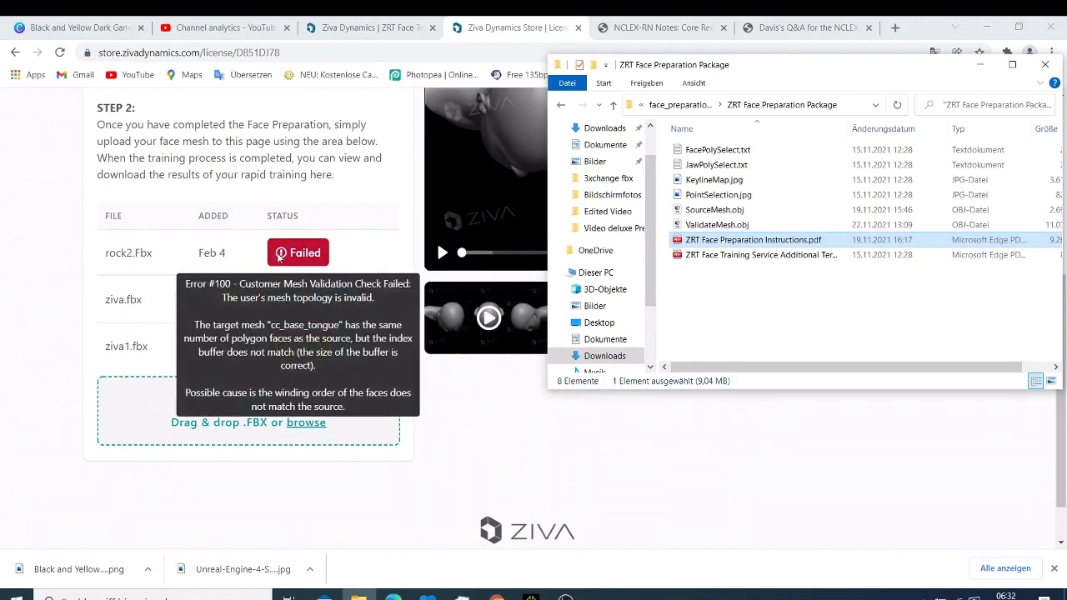
# Check rock2.Fbx's failure reason, then play the trained face result video on the license page.
pyautogui.moveTo(273, 263)
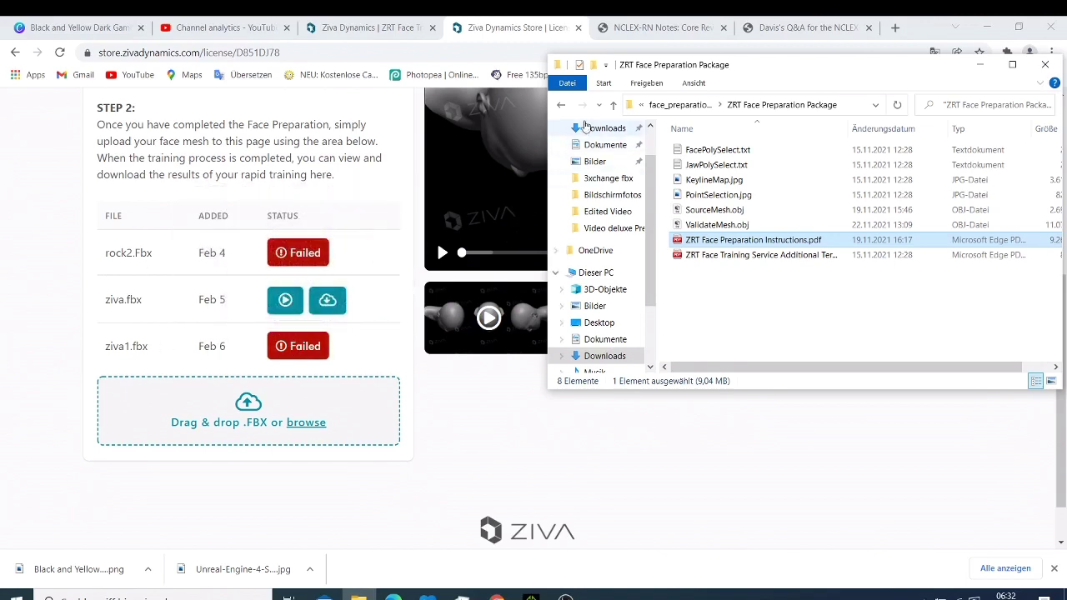
pyautogui.click(980, 64)
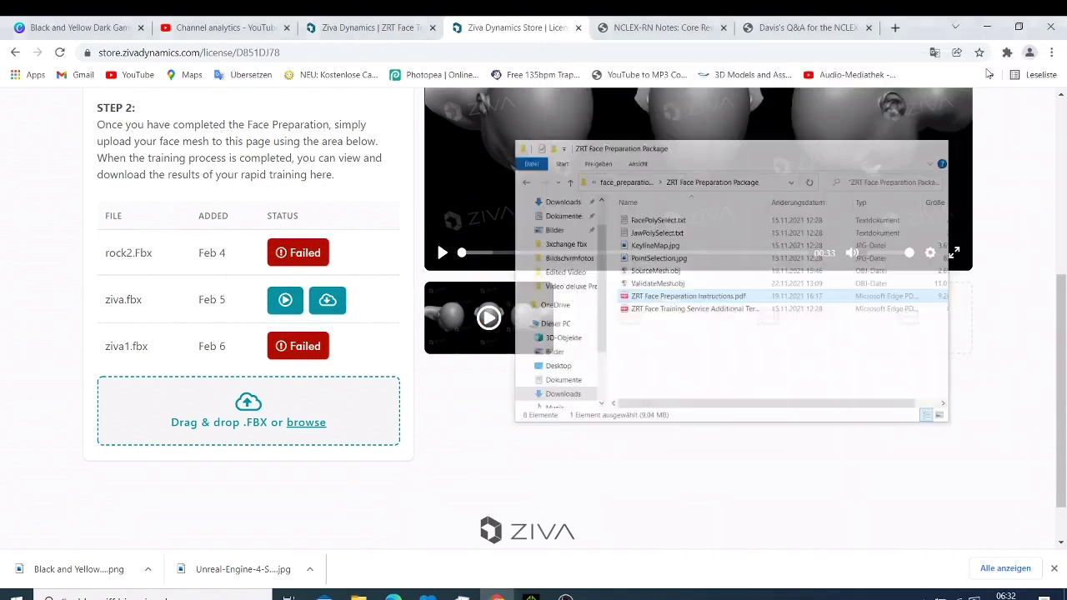
pyautogui.scroll(3, 692, 250)
pyautogui.scroll(-2, 666, 279)
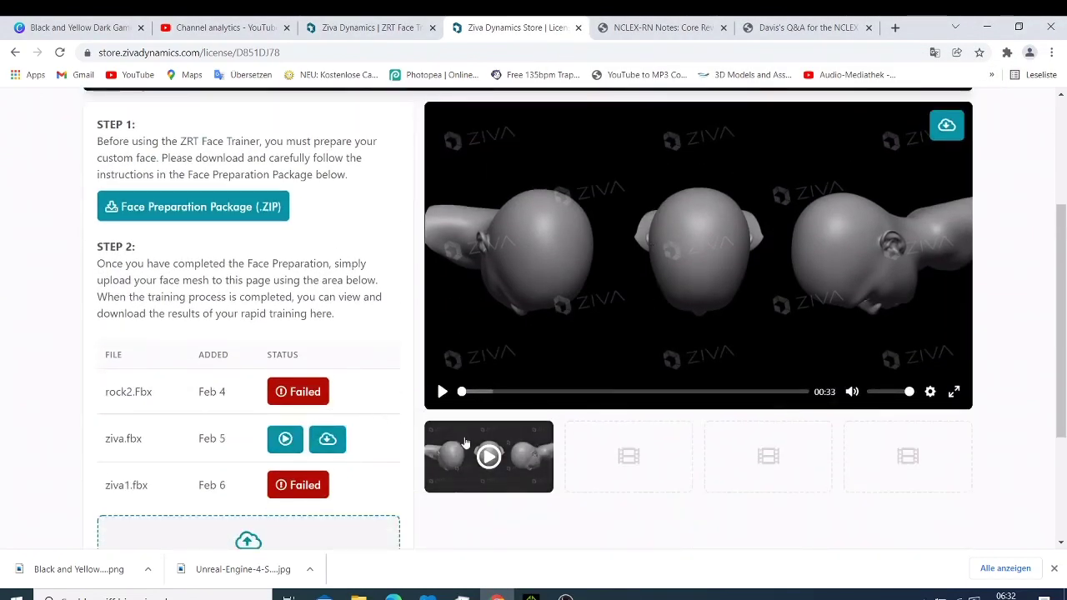
pyautogui.click(483, 456)
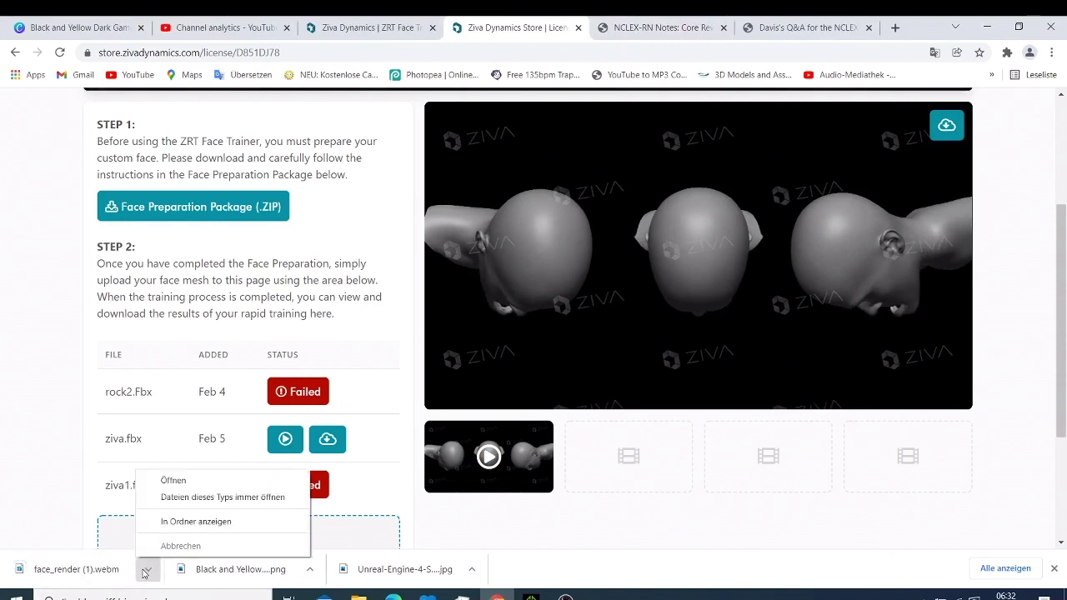
# Watch face_render (1).webm in Movies & TV, close it, and pause the embedded license-page video.
pyautogui.click(153, 481)
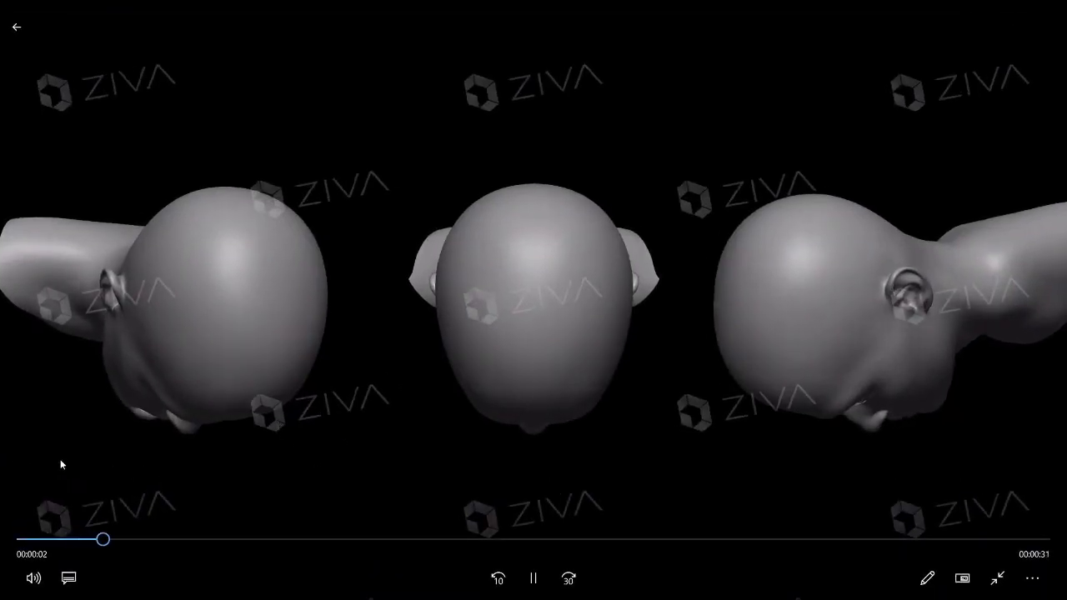
pyautogui.click(998, 577)
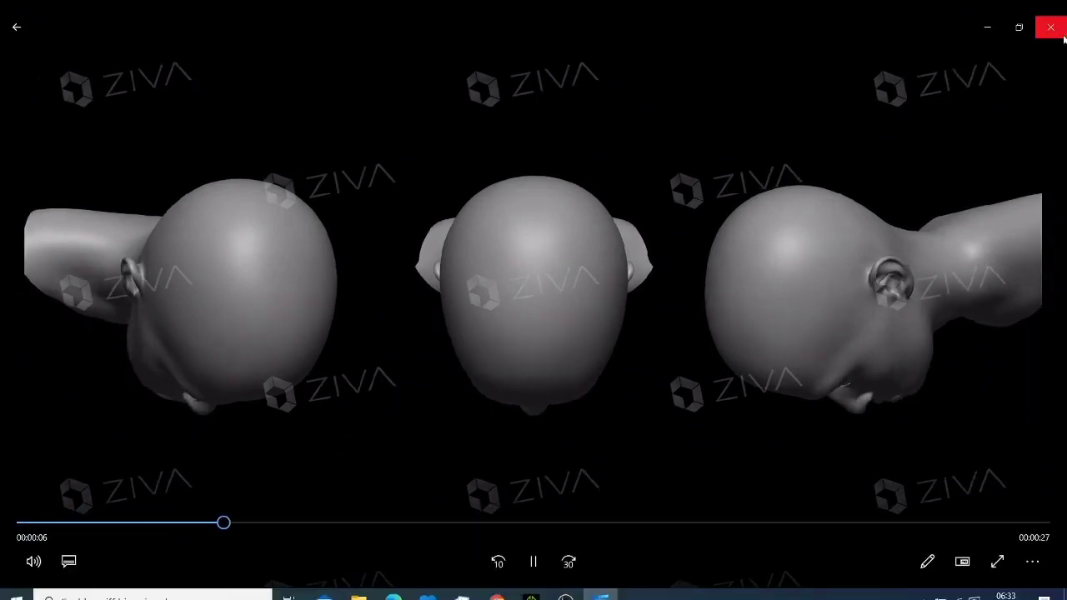
pyautogui.click(1052, 28)
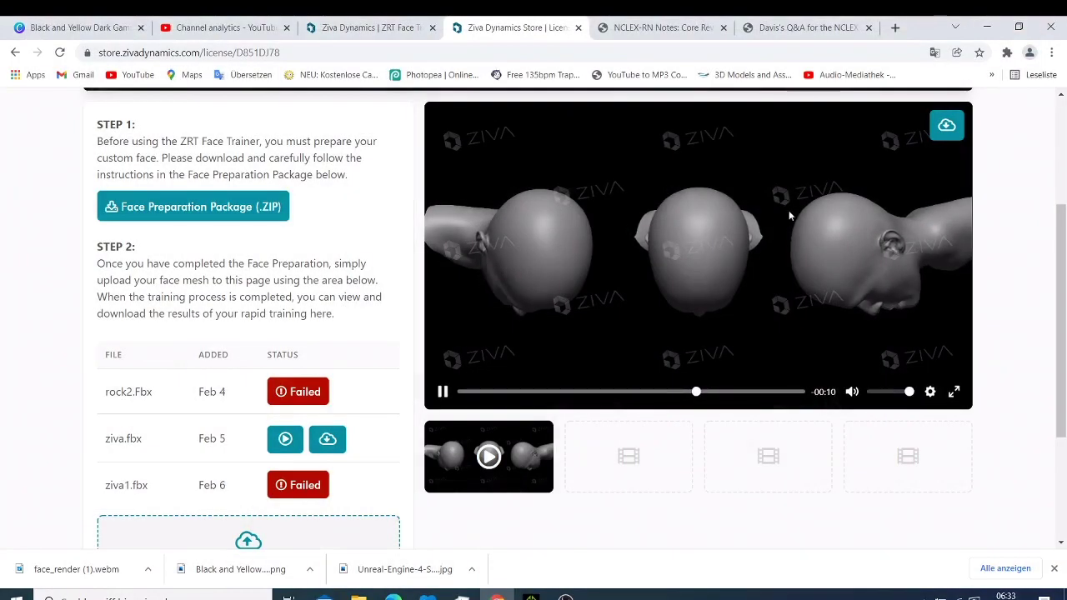
pyautogui.click(445, 397)
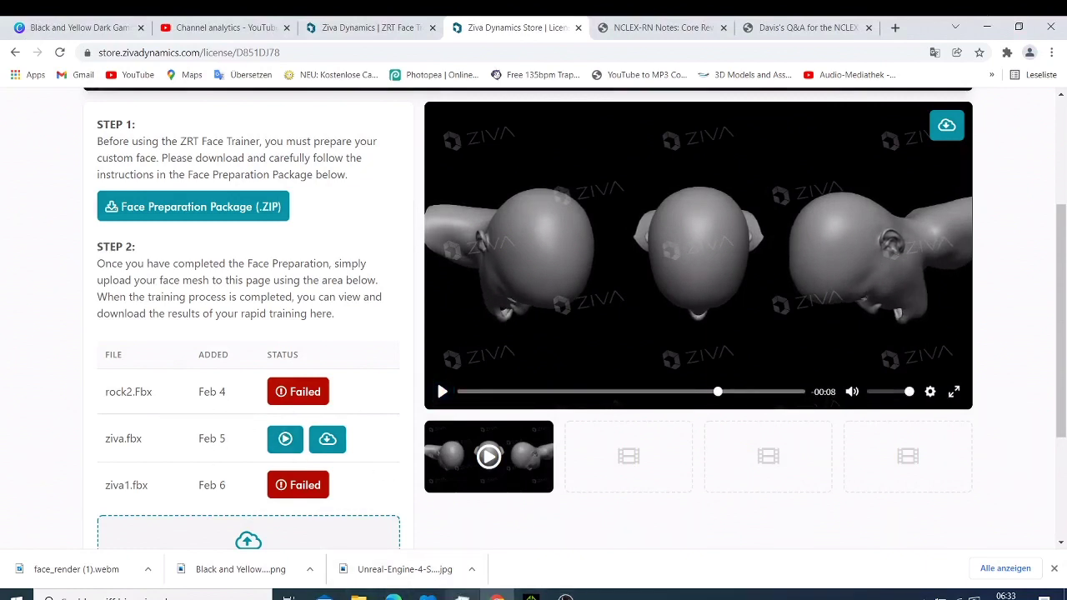
# Reopen and close the face preparation instructions PDF, then switch to the empty iClone 7 project.
pyautogui.moveTo(358, 597)
pyautogui.click(360, 542)
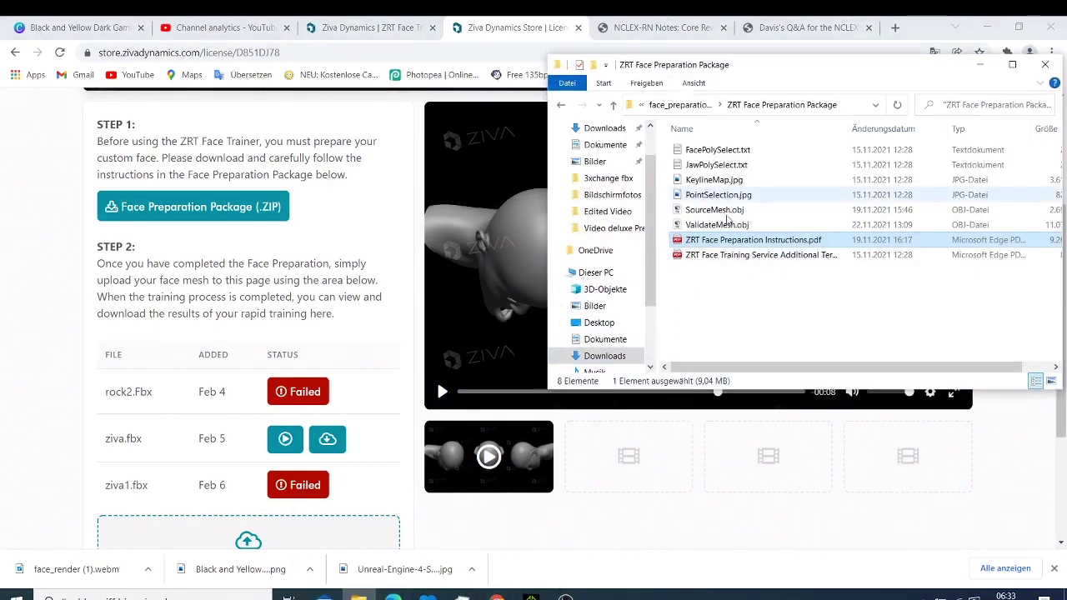
pyautogui.doubleClick(730, 239)
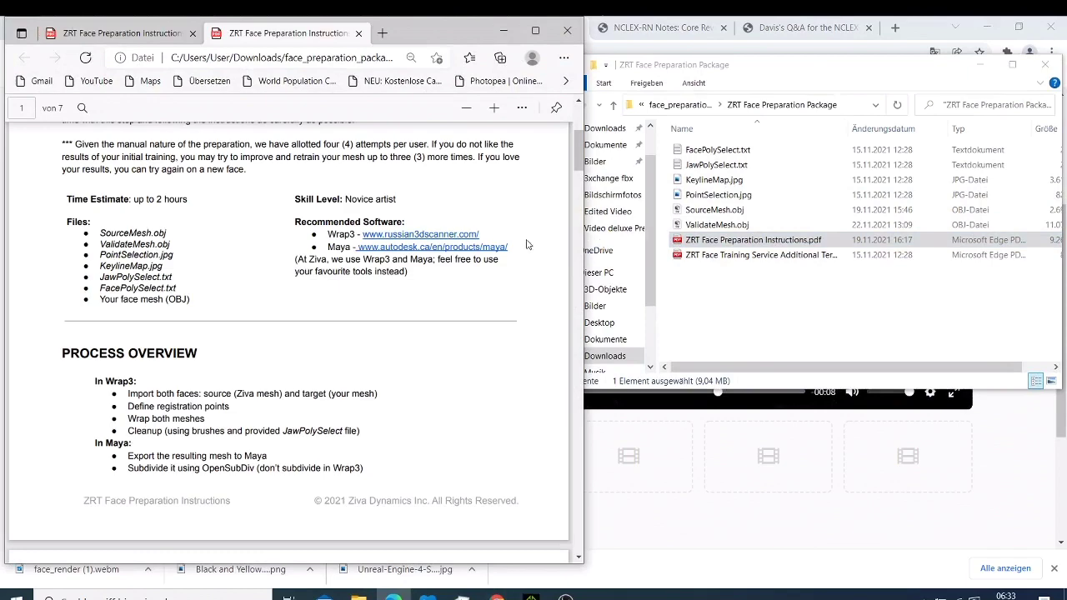
pyautogui.click(567, 31)
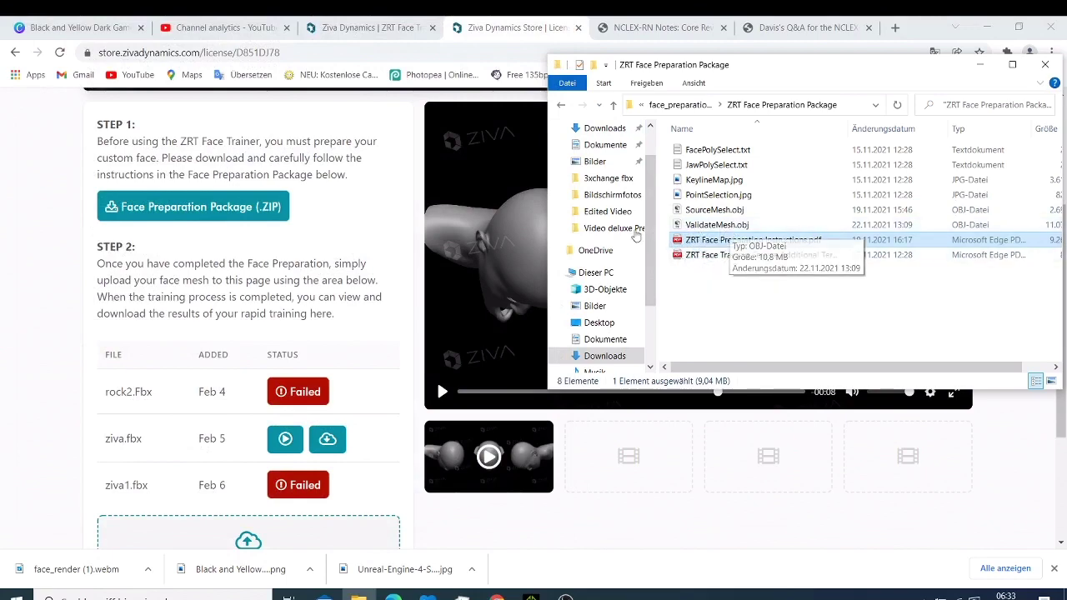
pyautogui.scroll(-3, 357, 376)
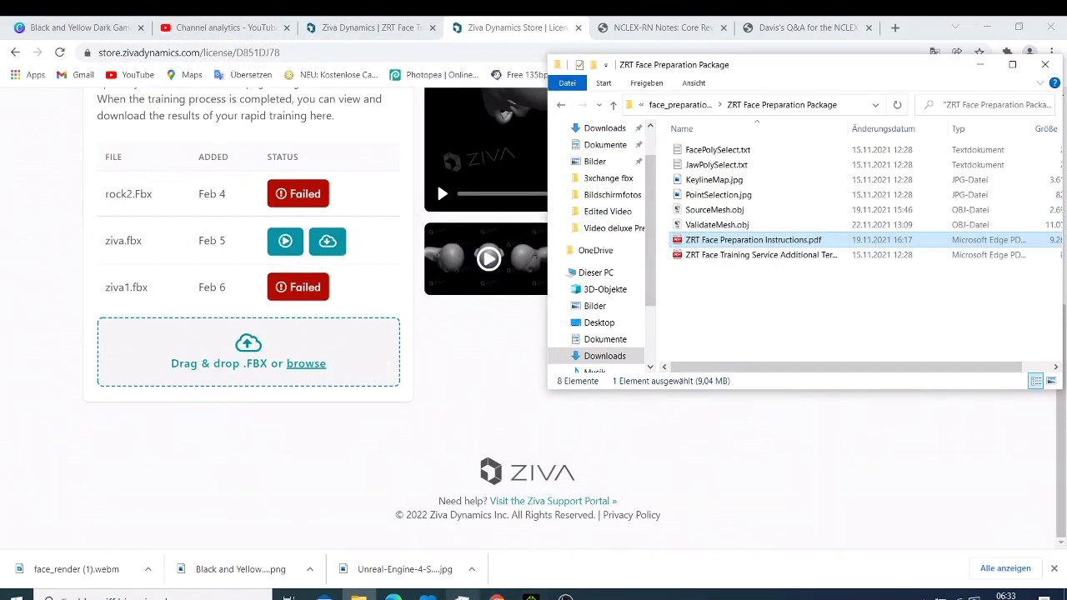
pyautogui.click(531, 596)
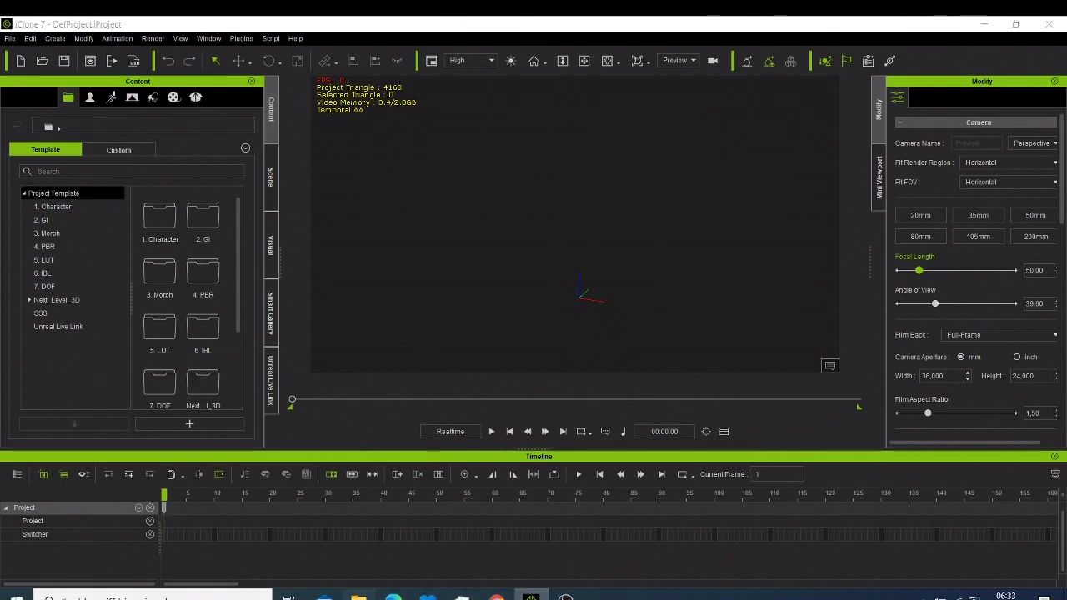
# Drag ValidateMesh.obj from the face preparation folder into the iClone viewport and frame the head.
pyautogui.click(358, 597)
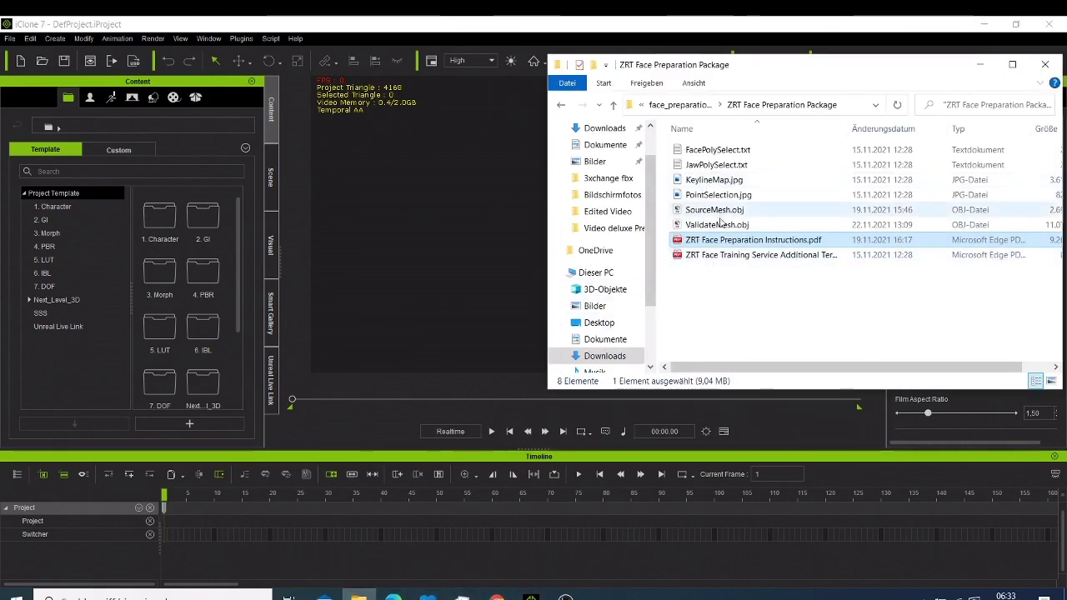
pyautogui.moveTo(717, 225); pyautogui.dragTo(508, 311)
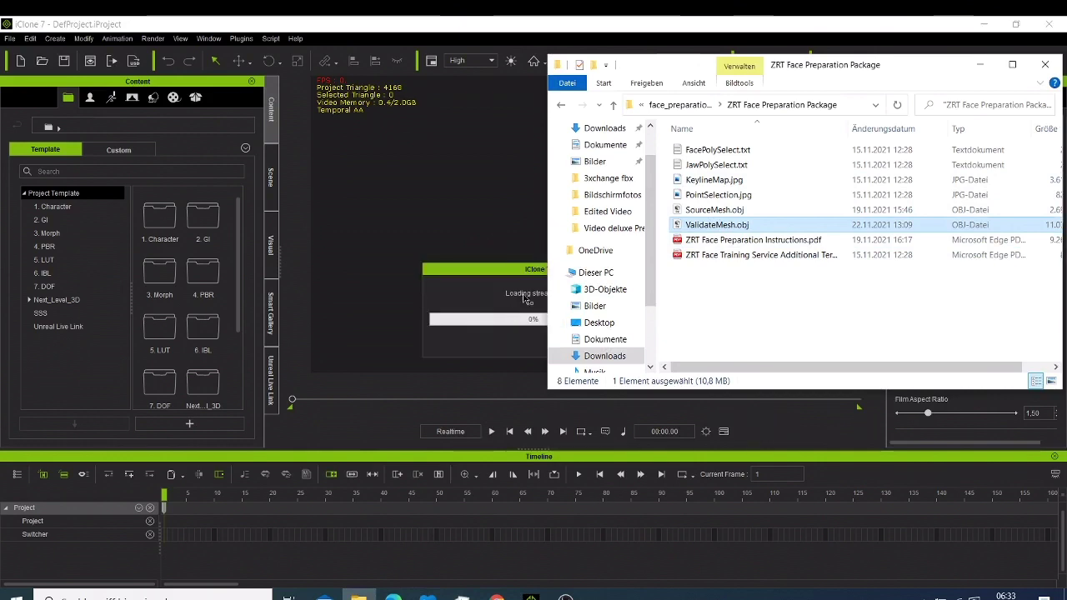
pyautogui.click(980, 64)
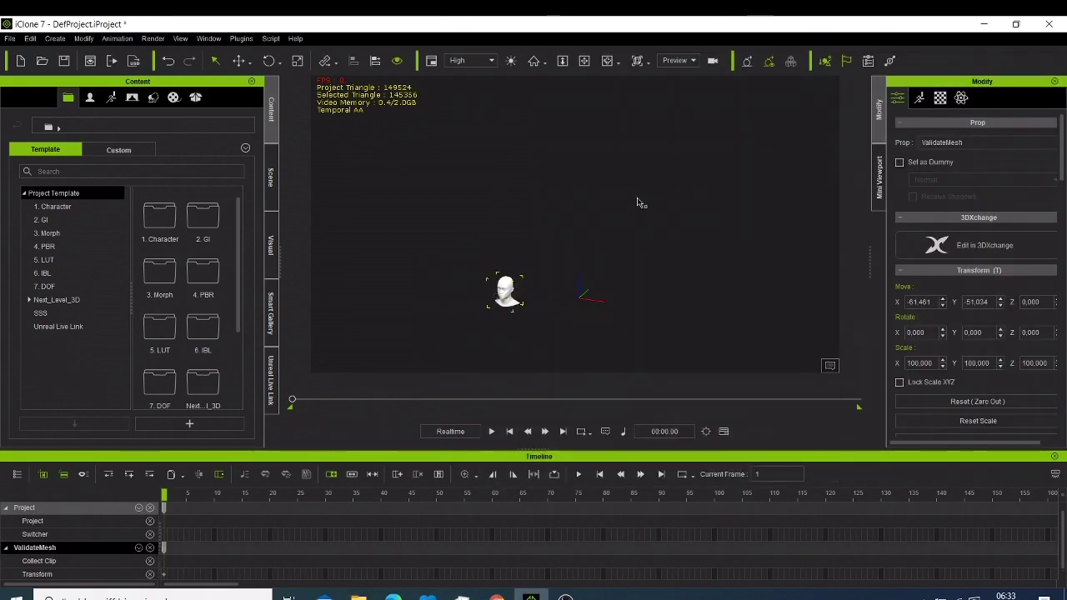
pyautogui.press('z')
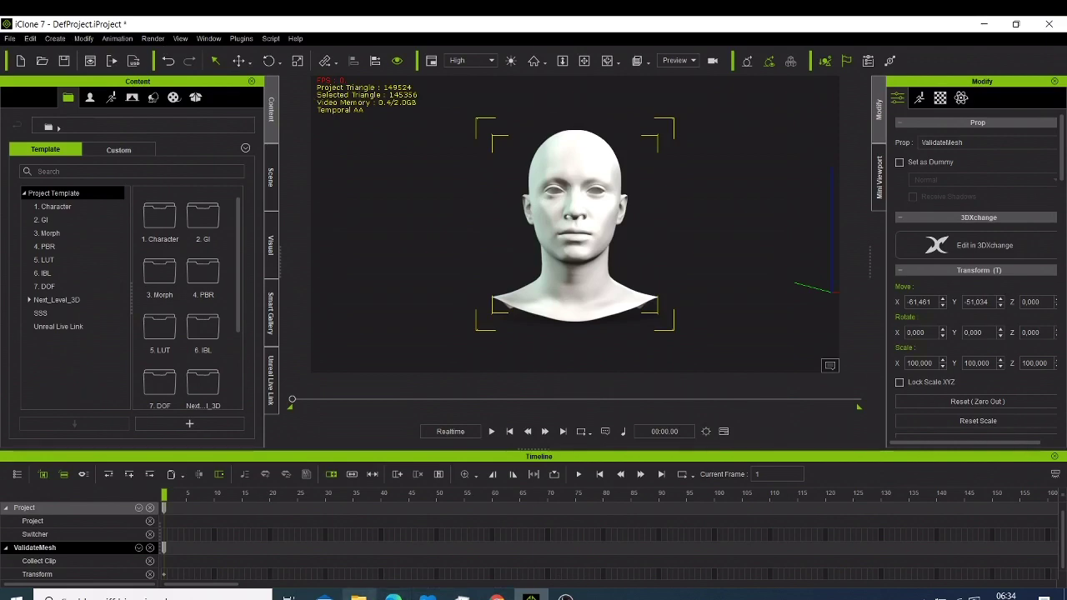
# Reopen the face preparation instructions PDF and put it away again.
pyautogui.click(359, 595)
pyautogui.doubleClick(733, 240)
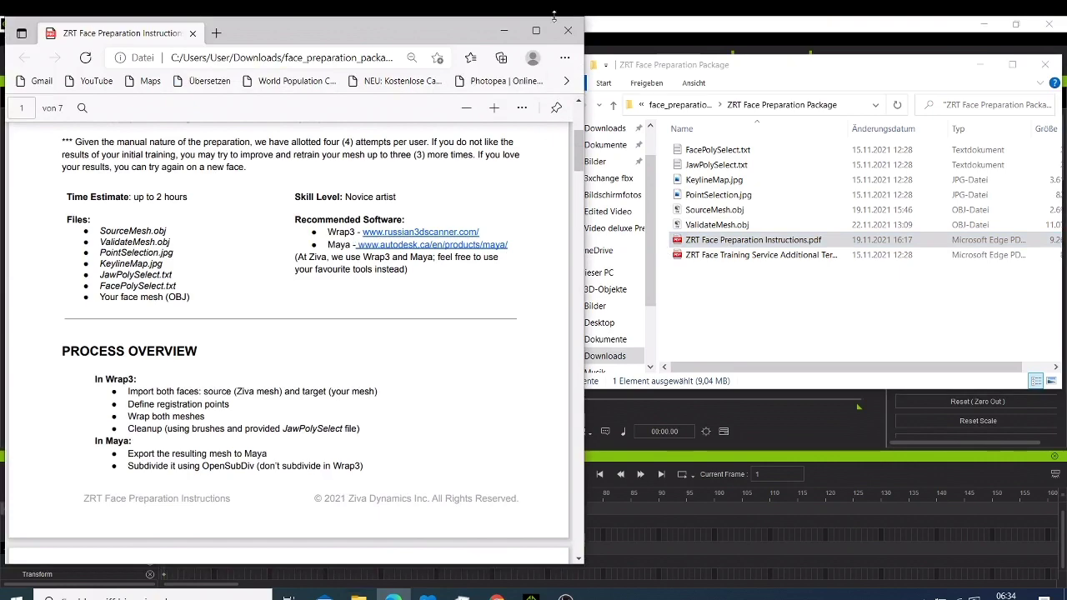
pyautogui.click(506, 34)
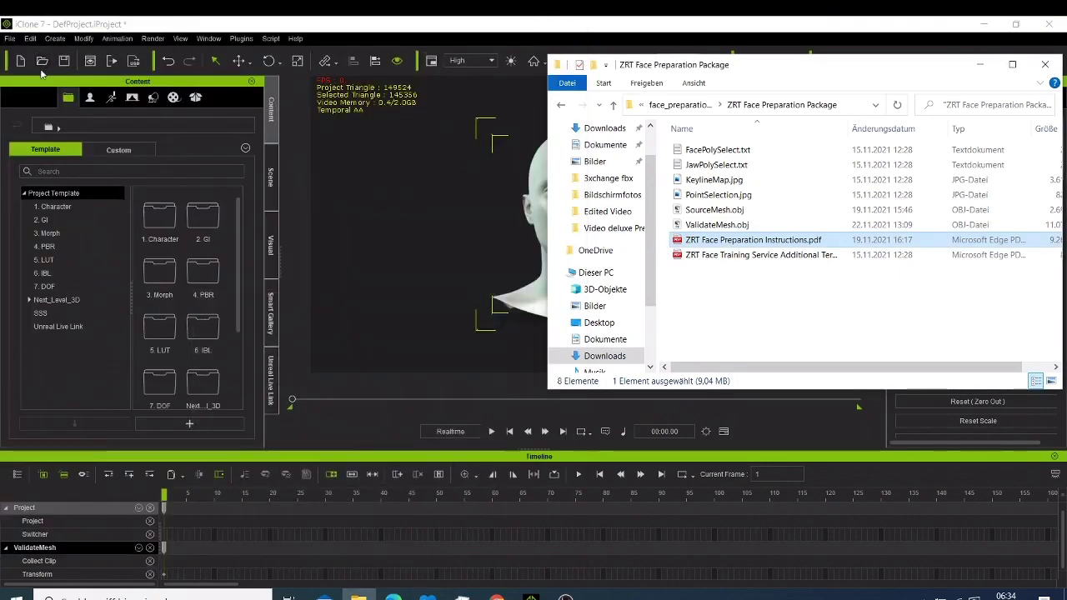
# Open File > Export > Export FBX with Maya as Target Tool Preset, then return to Chrome.
pyautogui.click(9, 38)
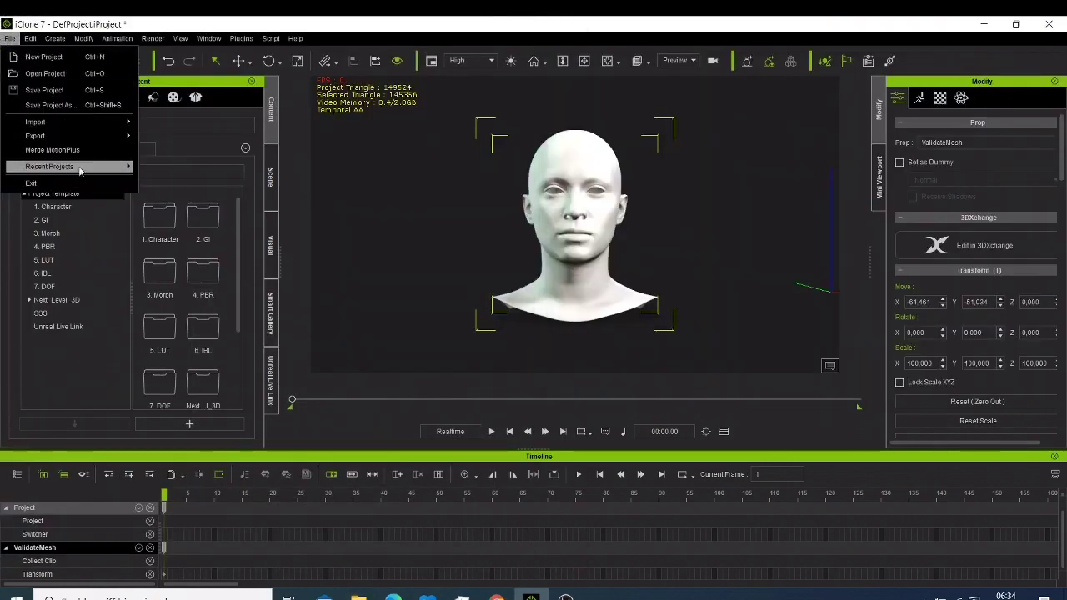
pyautogui.moveTo(75, 136)
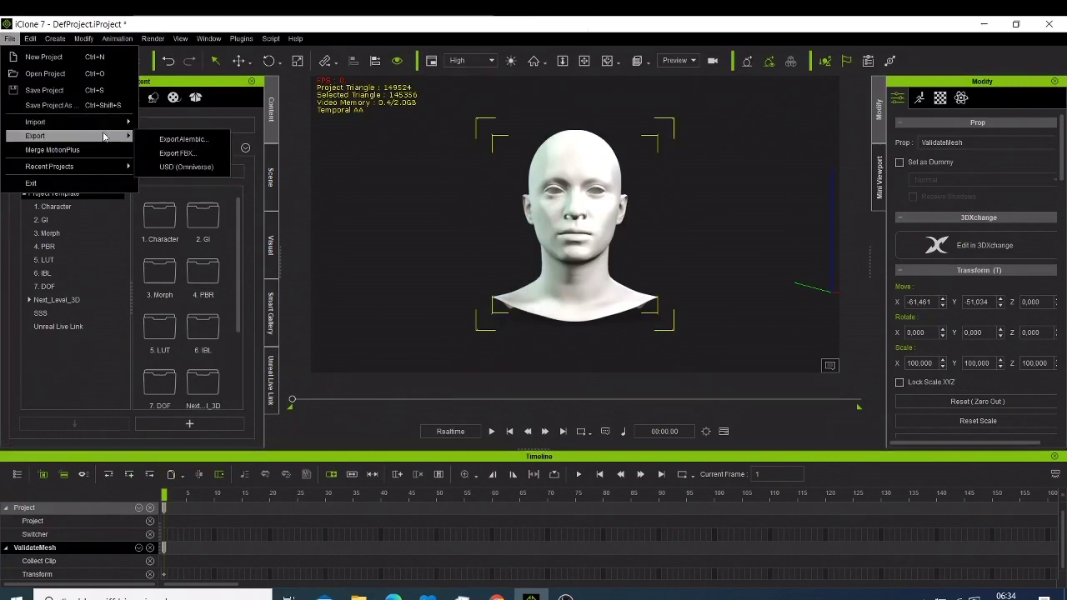
pyautogui.click(176, 153)
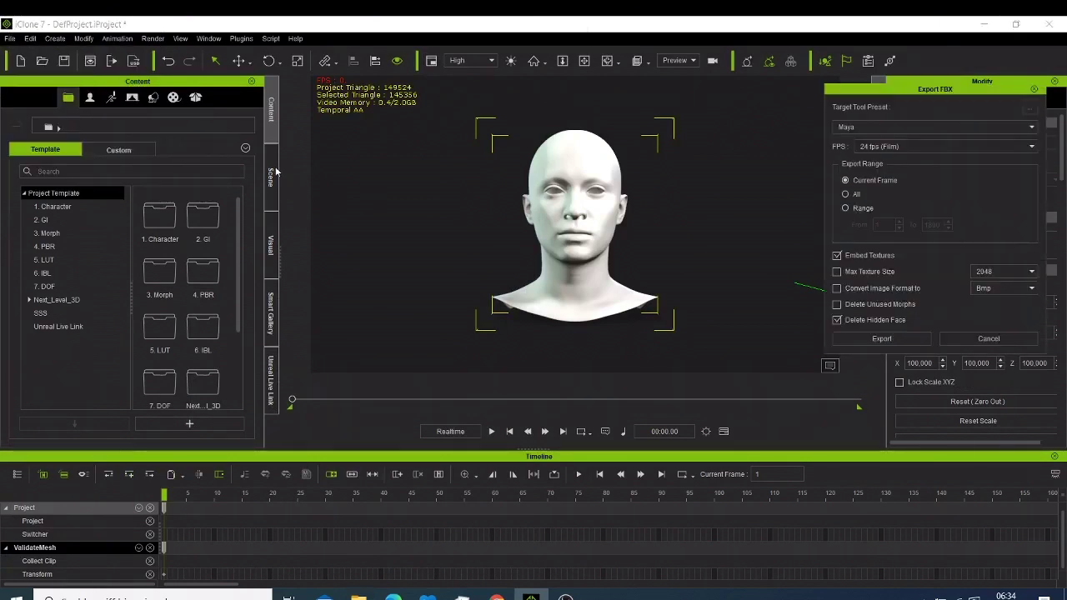
pyautogui.click(853, 129)
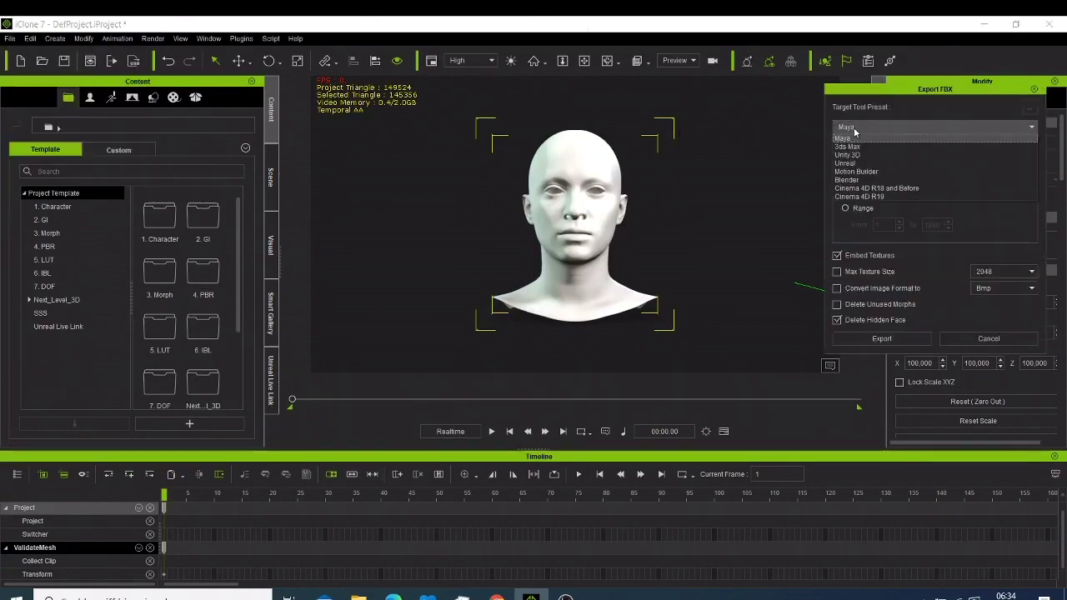
pyautogui.click(854, 140)
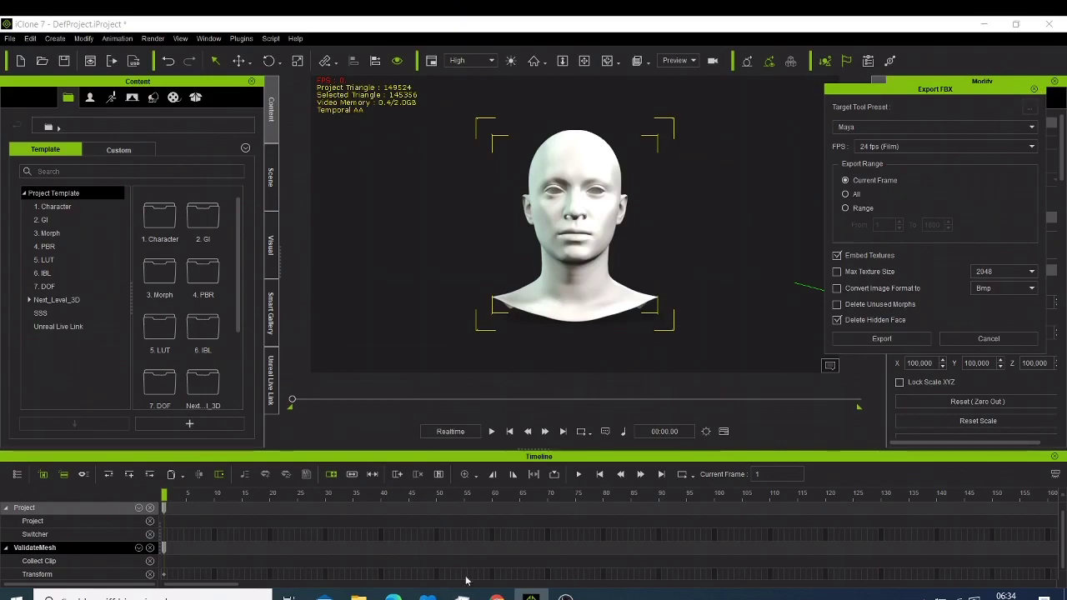
pyautogui.click(497, 595)
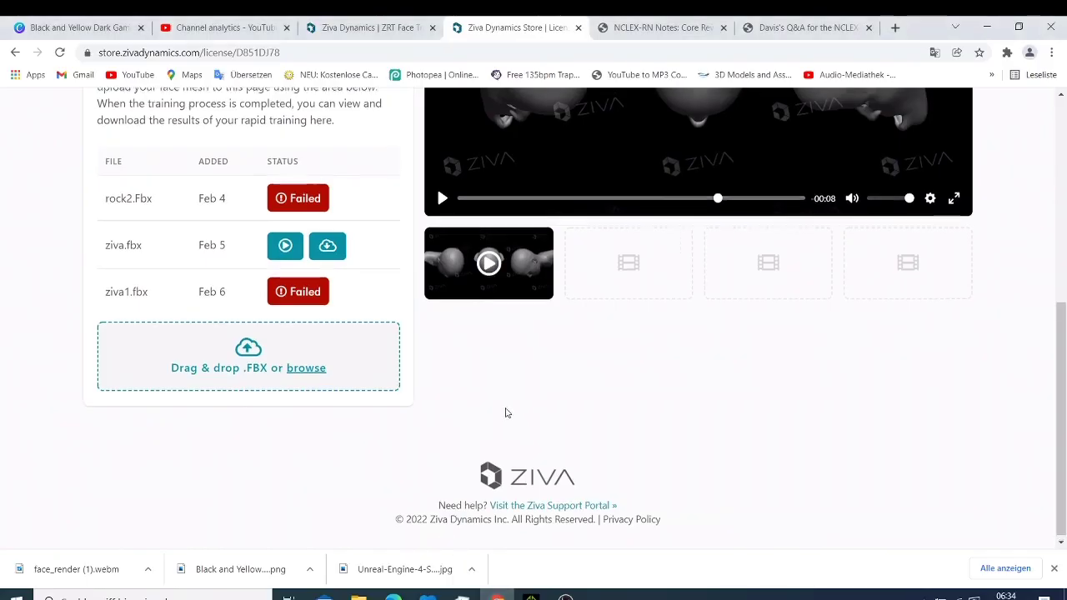
# Watch the trained face render video on the store page to its end, then rewind it to the start.
pyautogui.scroll(4, 571, 377)
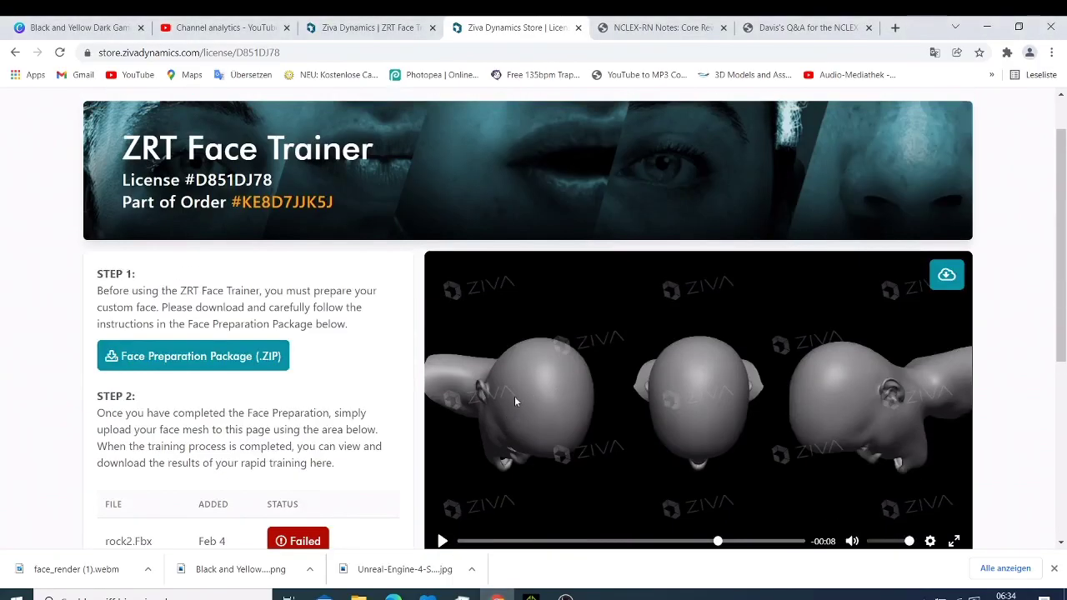
pyautogui.scroll(-2, 517, 402)
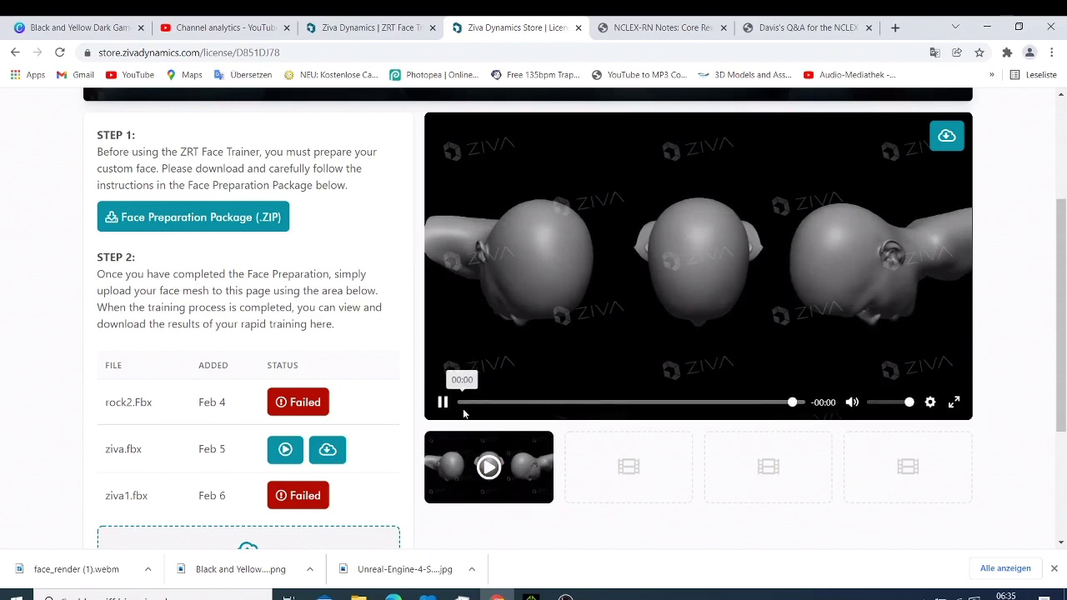
pyautogui.click(460, 403)
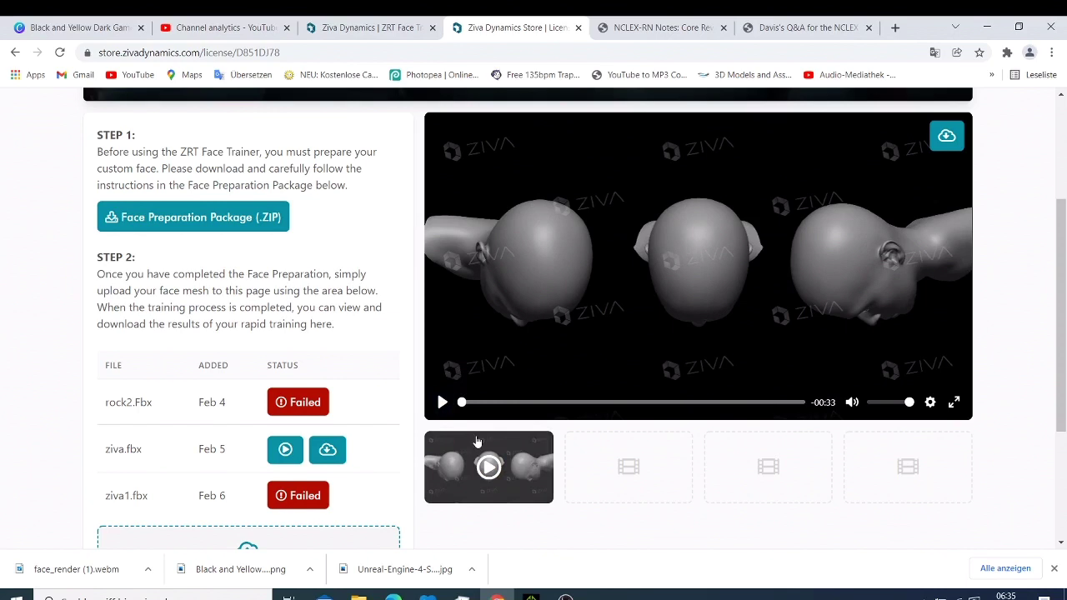
# Replay the downloaded face_render (1).webm in Movies & TV, then leave full screen and close the player.
pyautogui.click(142, 571)
pyautogui.click(173, 481)
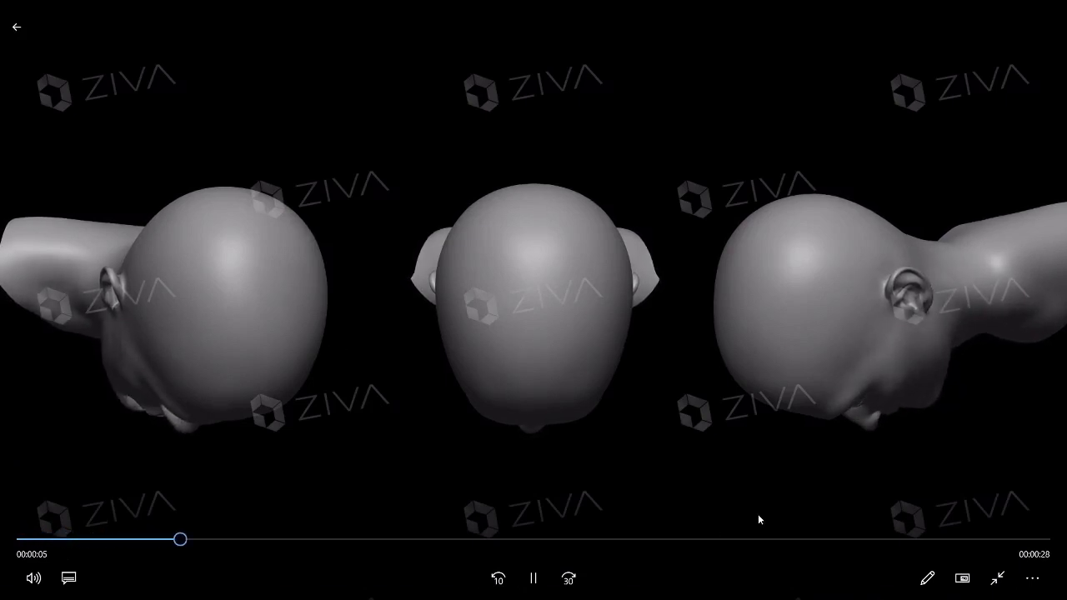
pyautogui.click(996, 577)
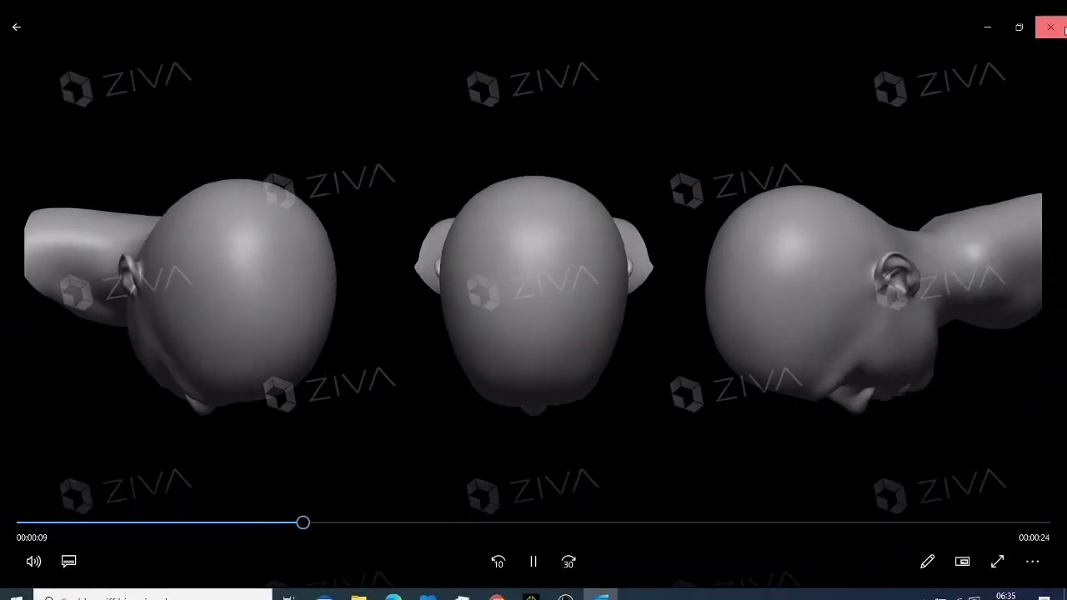
pyautogui.click(1052, 27)
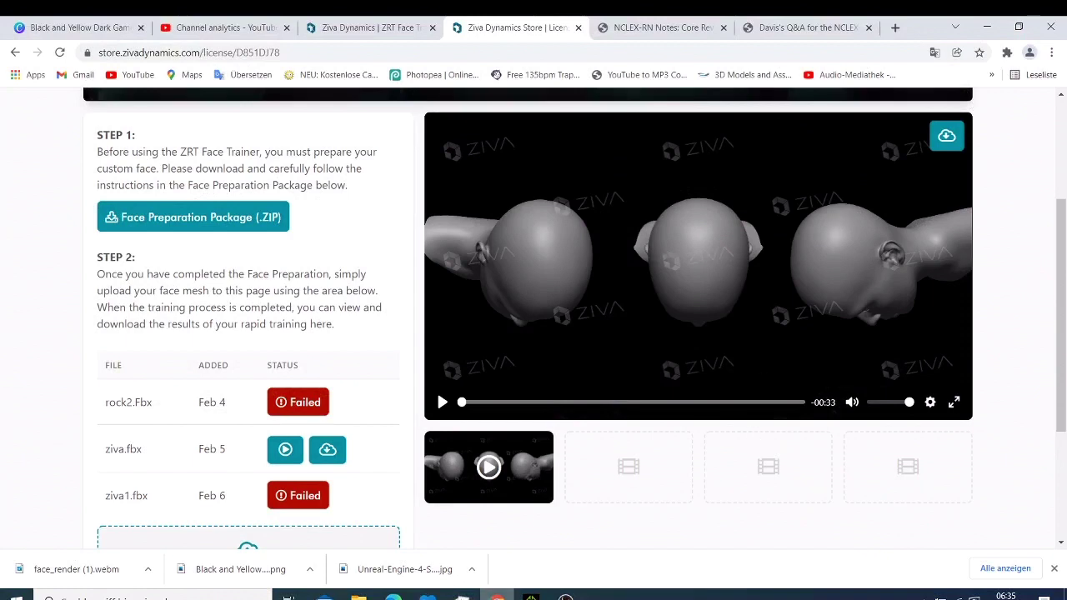
pyautogui.click(531, 594)
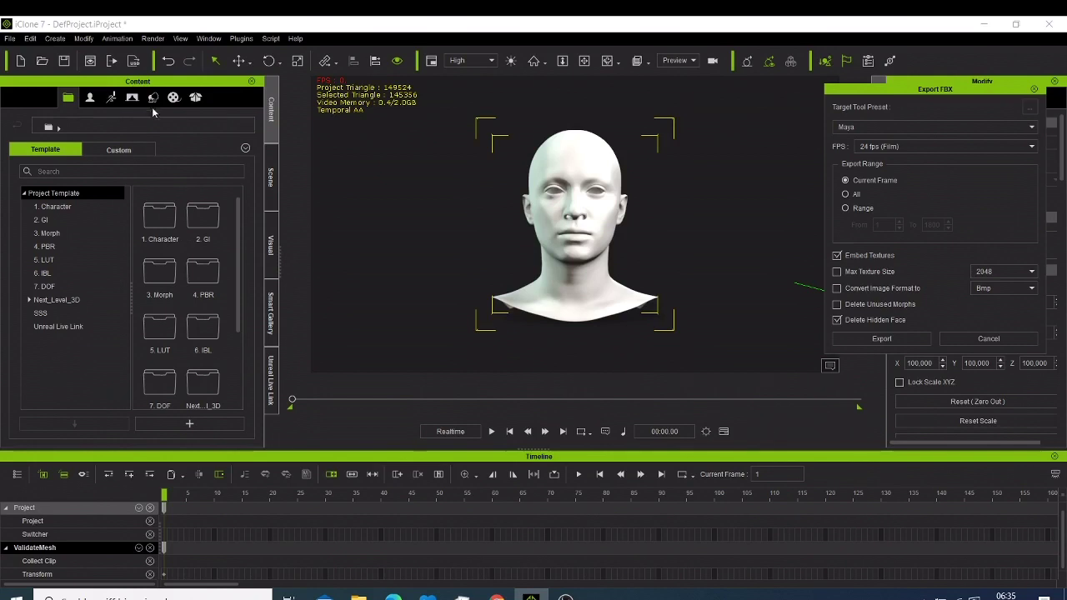